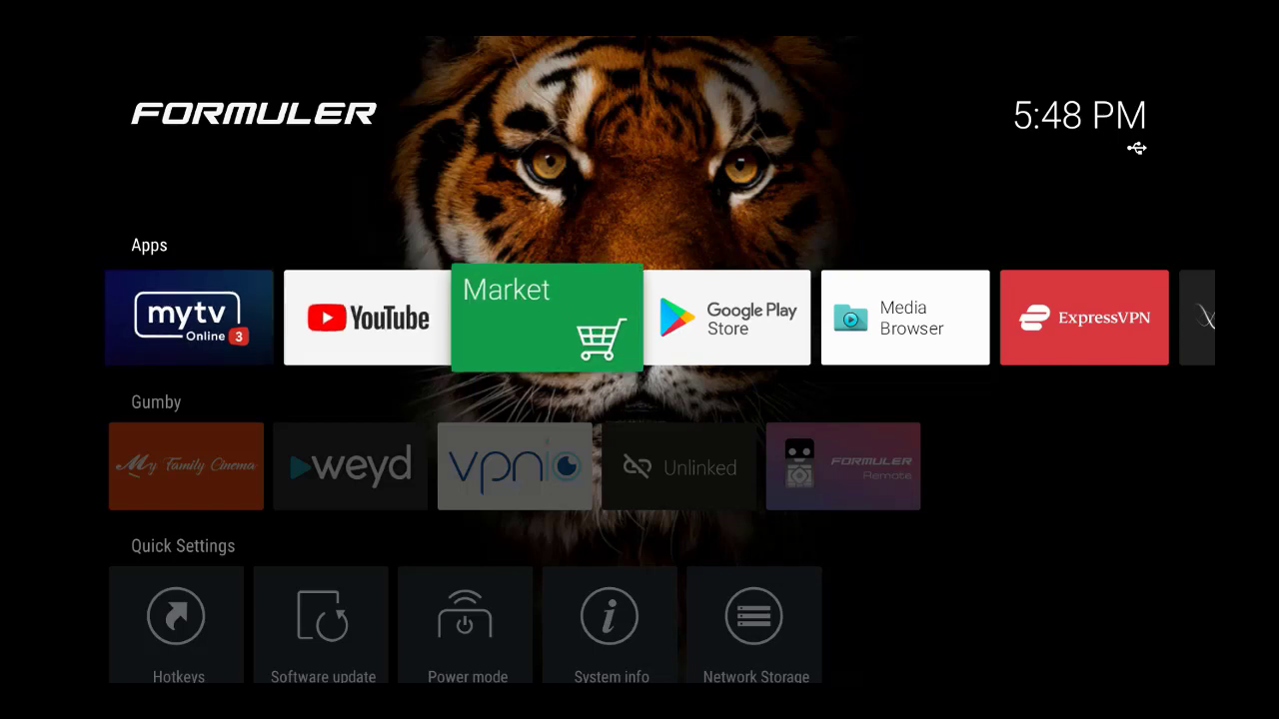
- Launch Formuler Remote from the Gumby row and select the GTV-IR1 remote
key(Down)
key(Right)
key(Right)
key(Right)
key(Right)
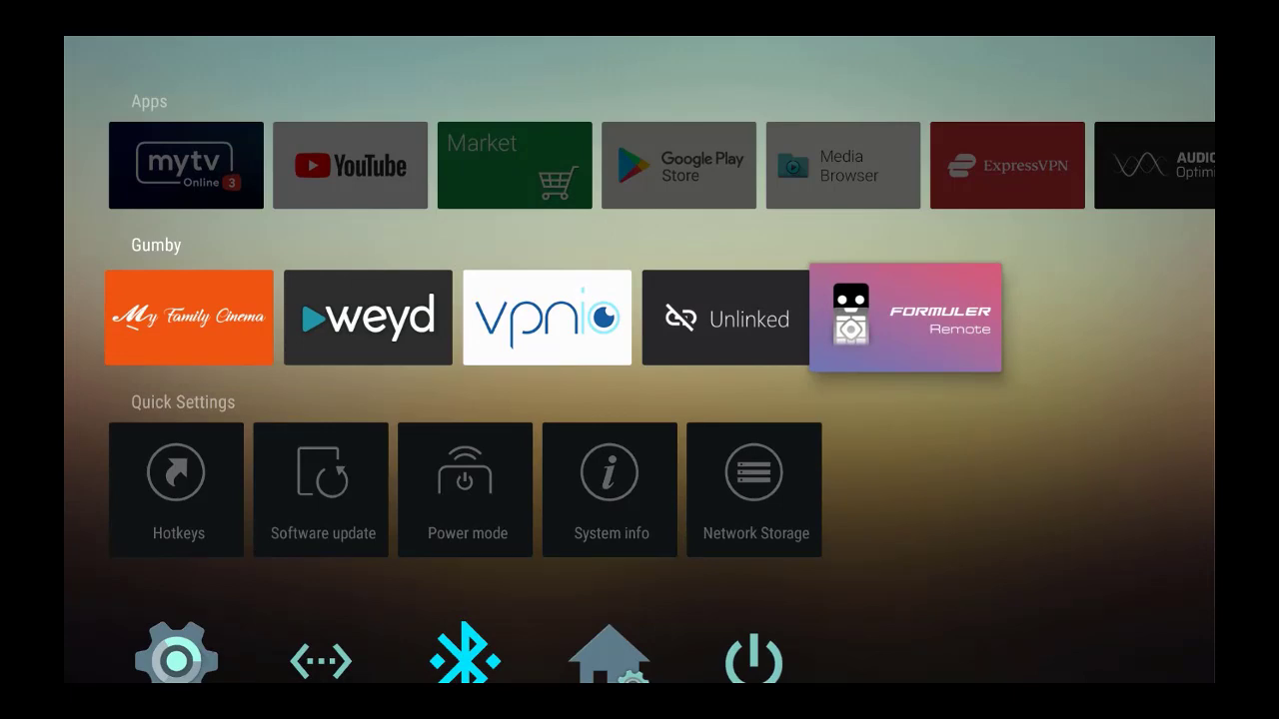
key(Return)
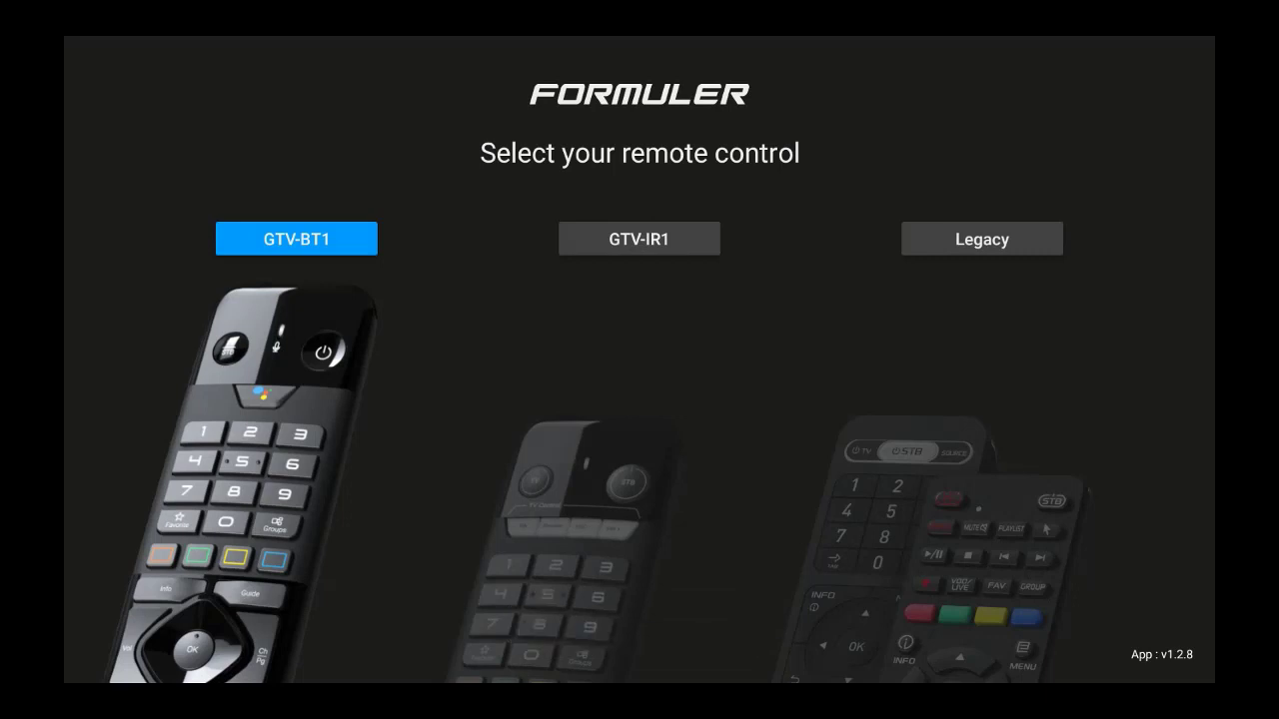
key(Right)
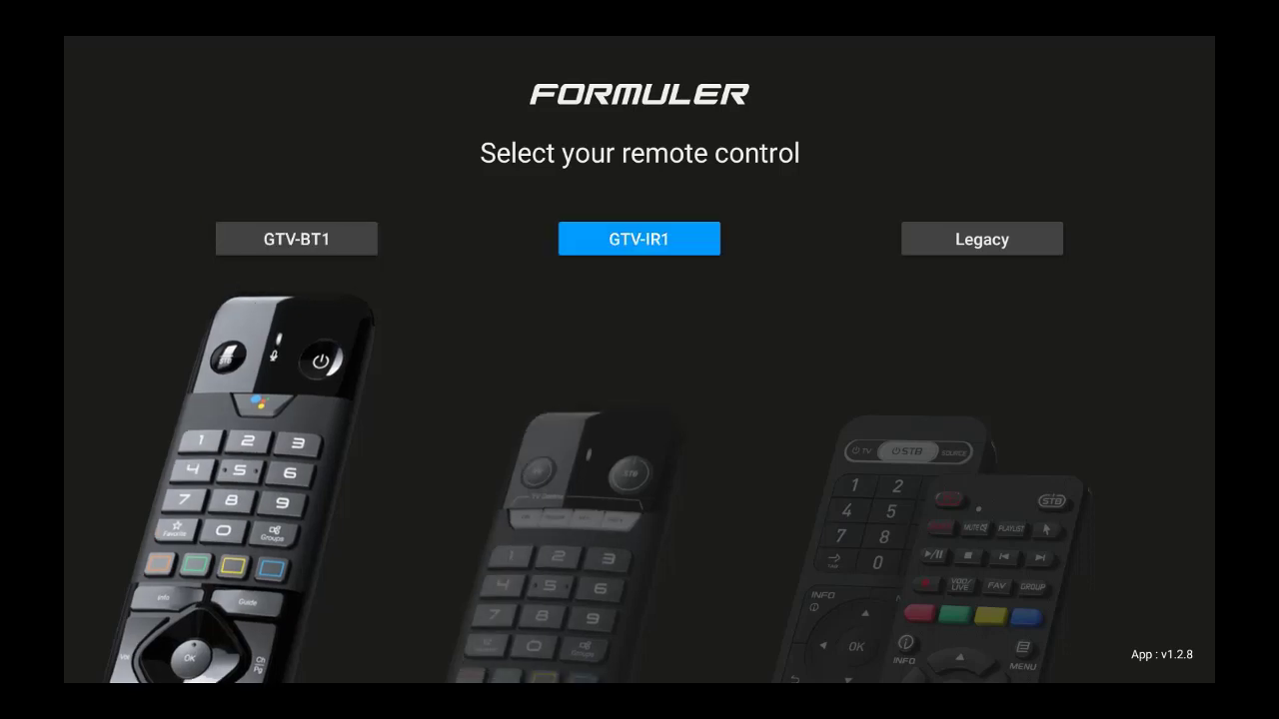
key(Right)
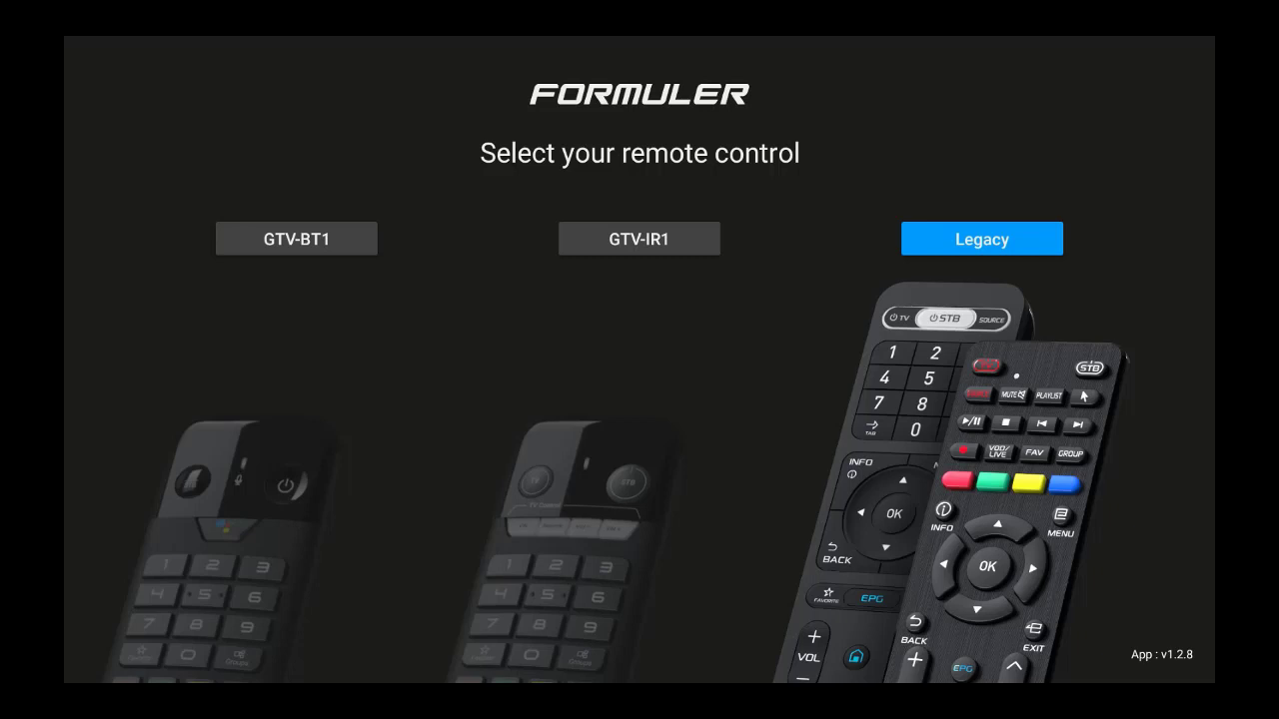
key(Left)
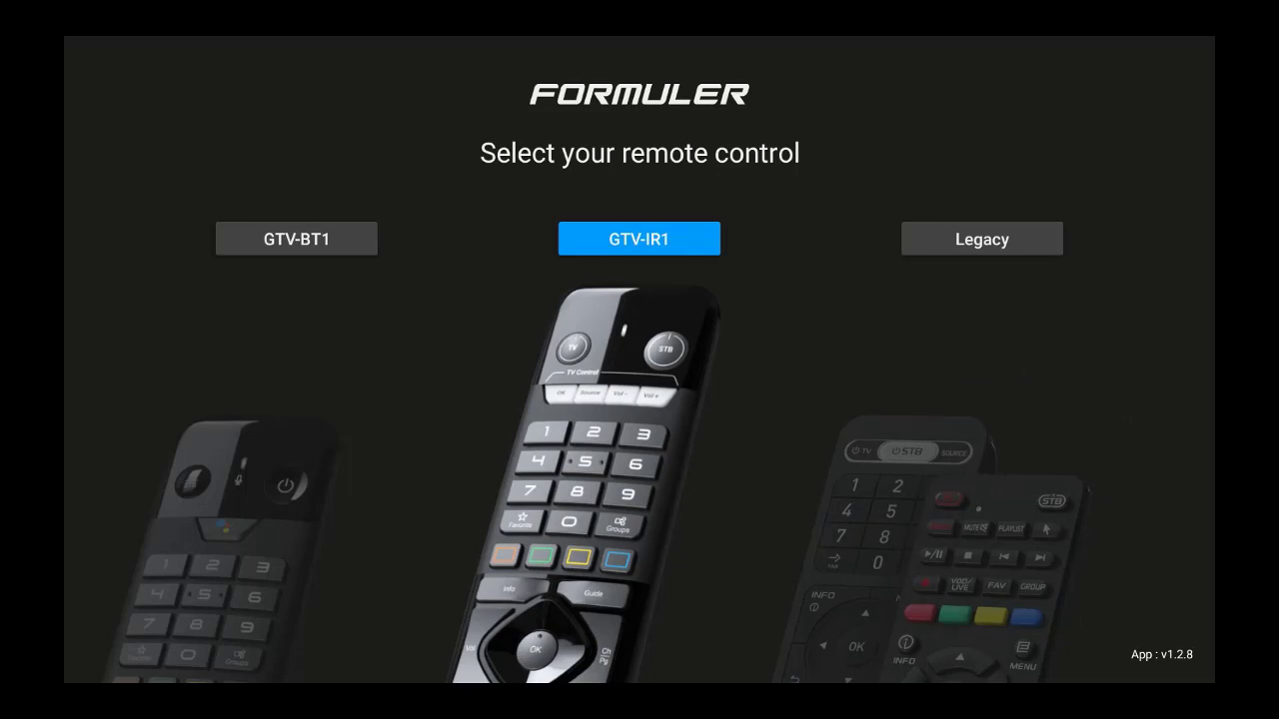
key(Return)
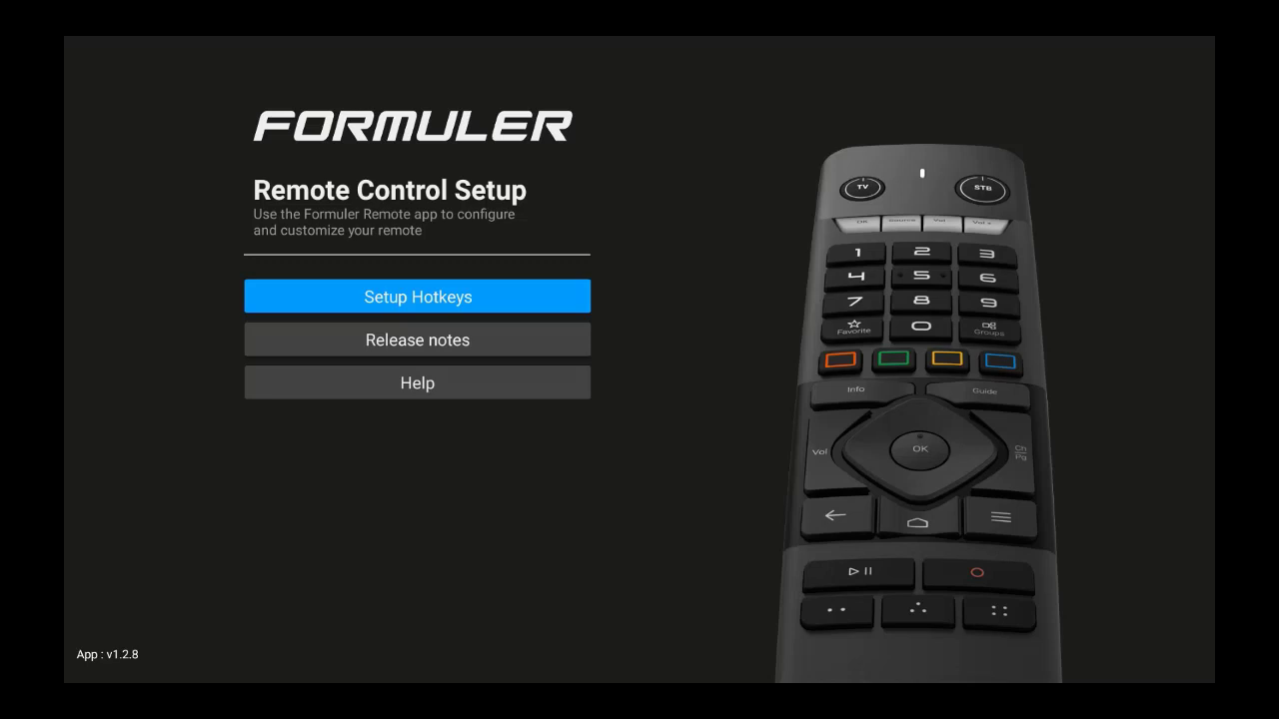
- Go into Setup Hotkeys and select Hotkey iv to view its tap and press actions
key(Return)
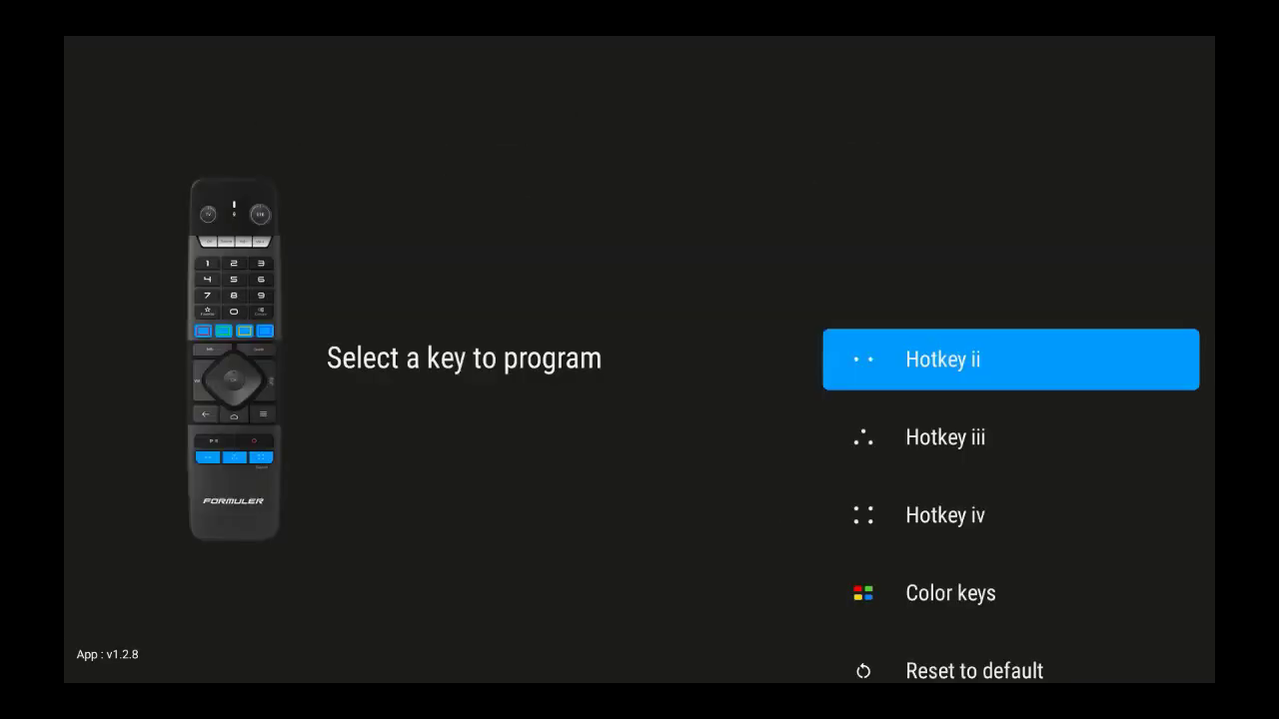
key(Down)
key(Down)
key(Down)
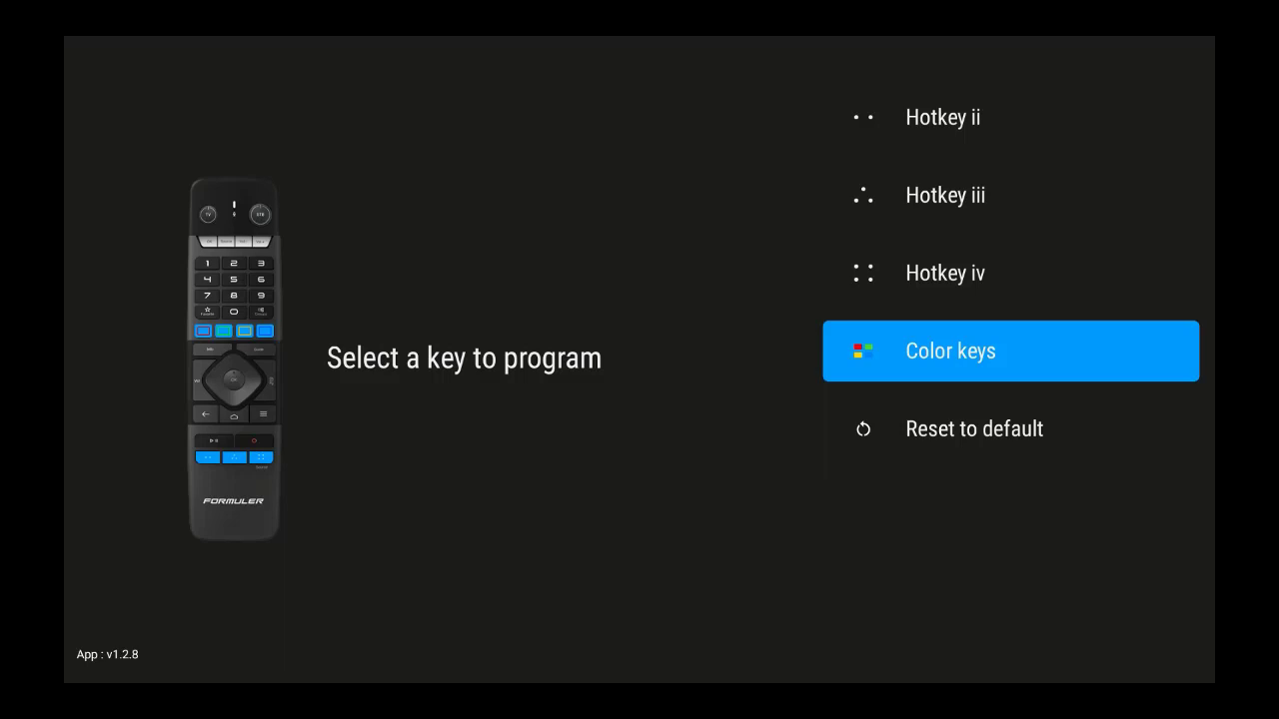
key(Up)
key(Up)
key(Up)
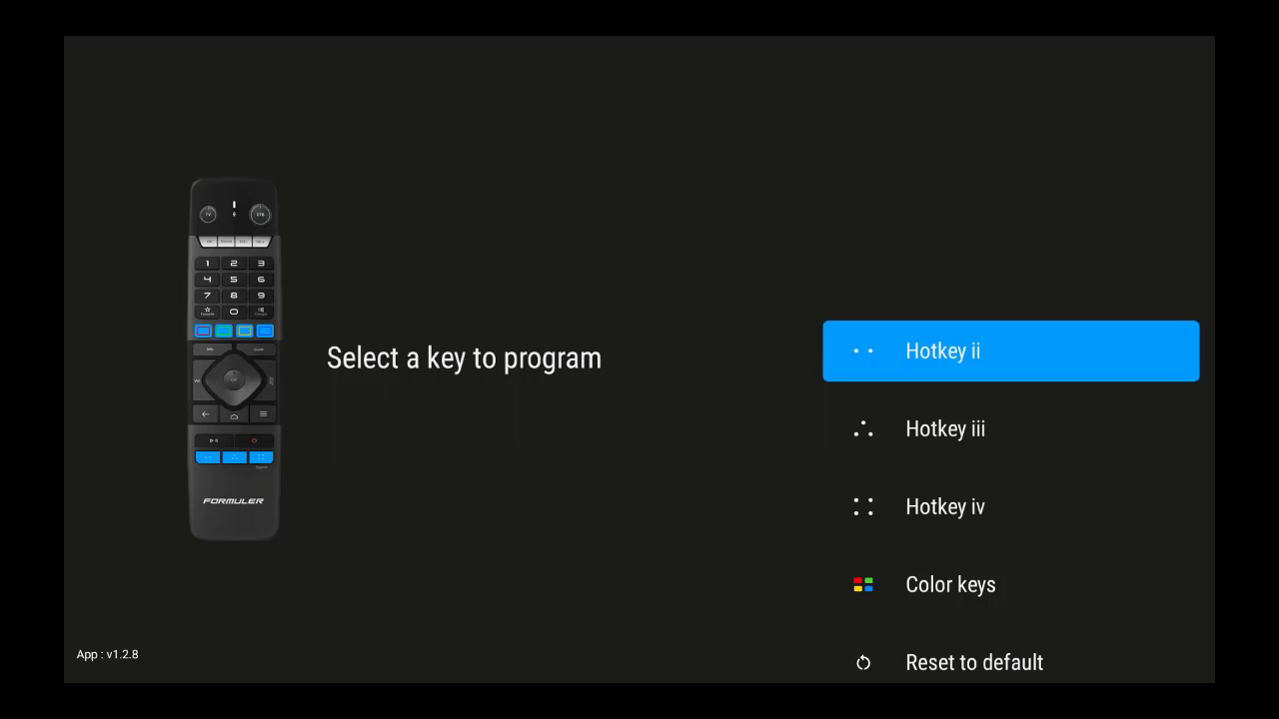
key(Down)
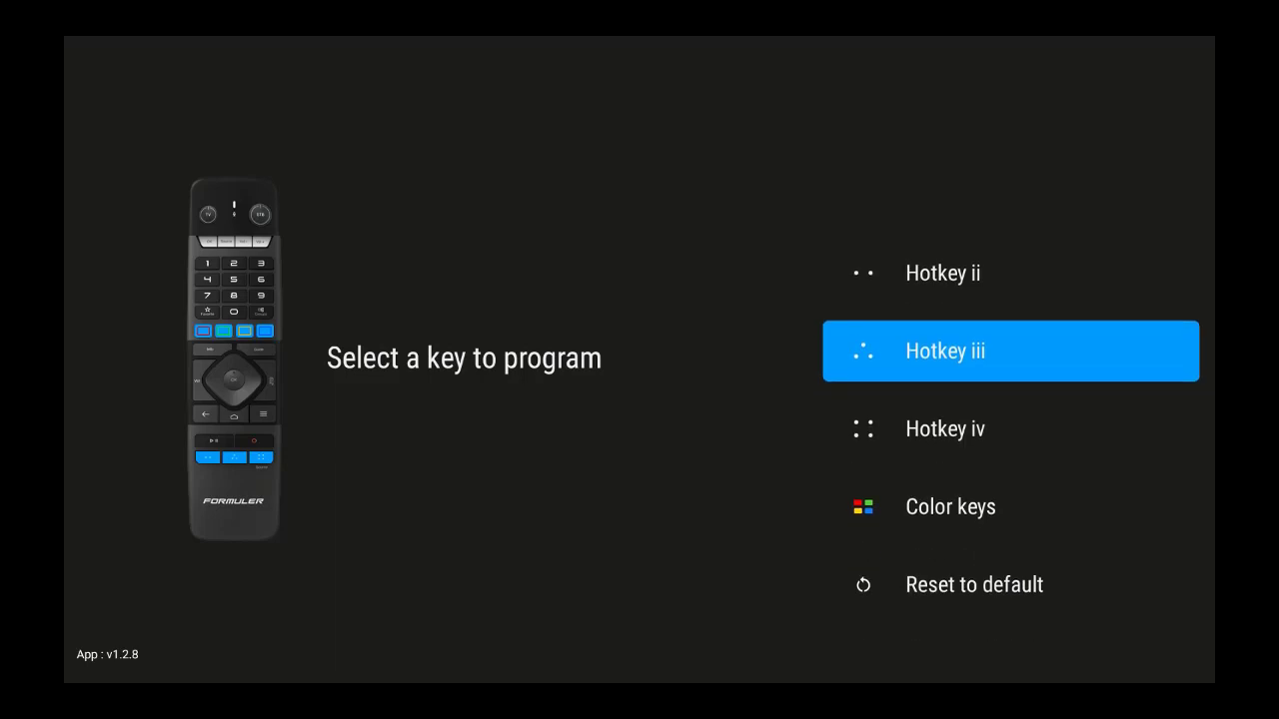
key(Down)
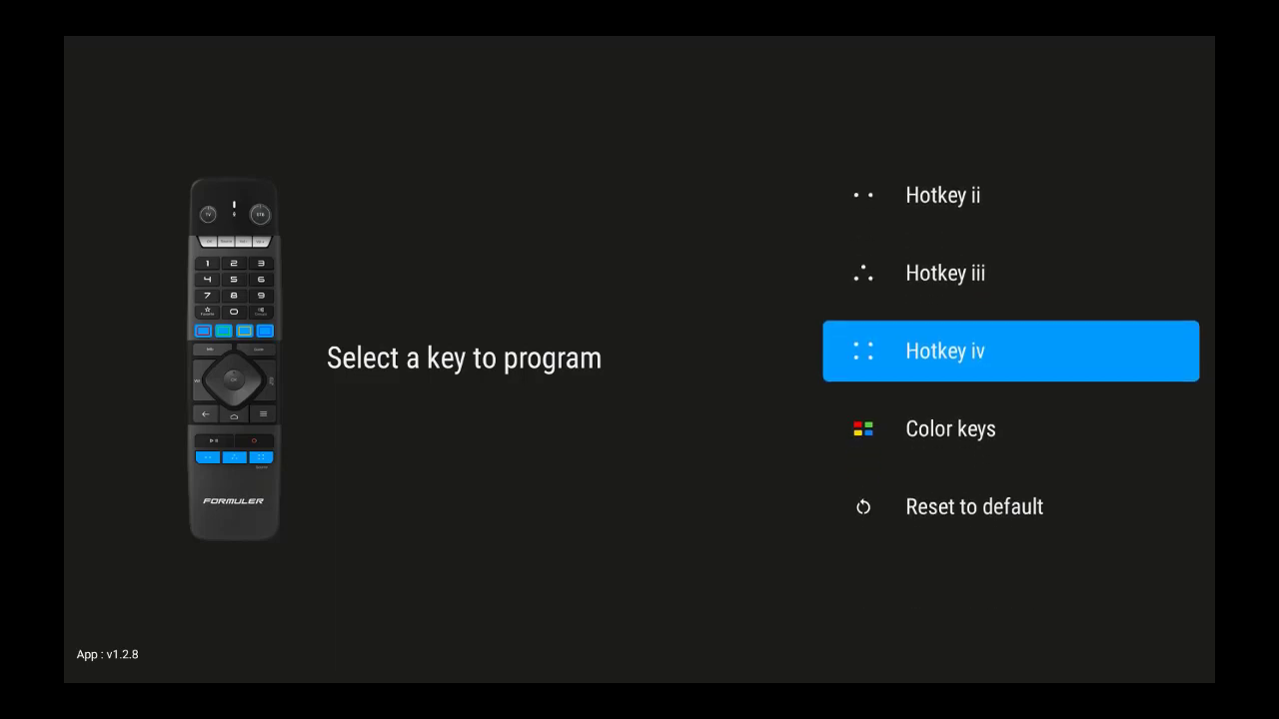
key(Return)
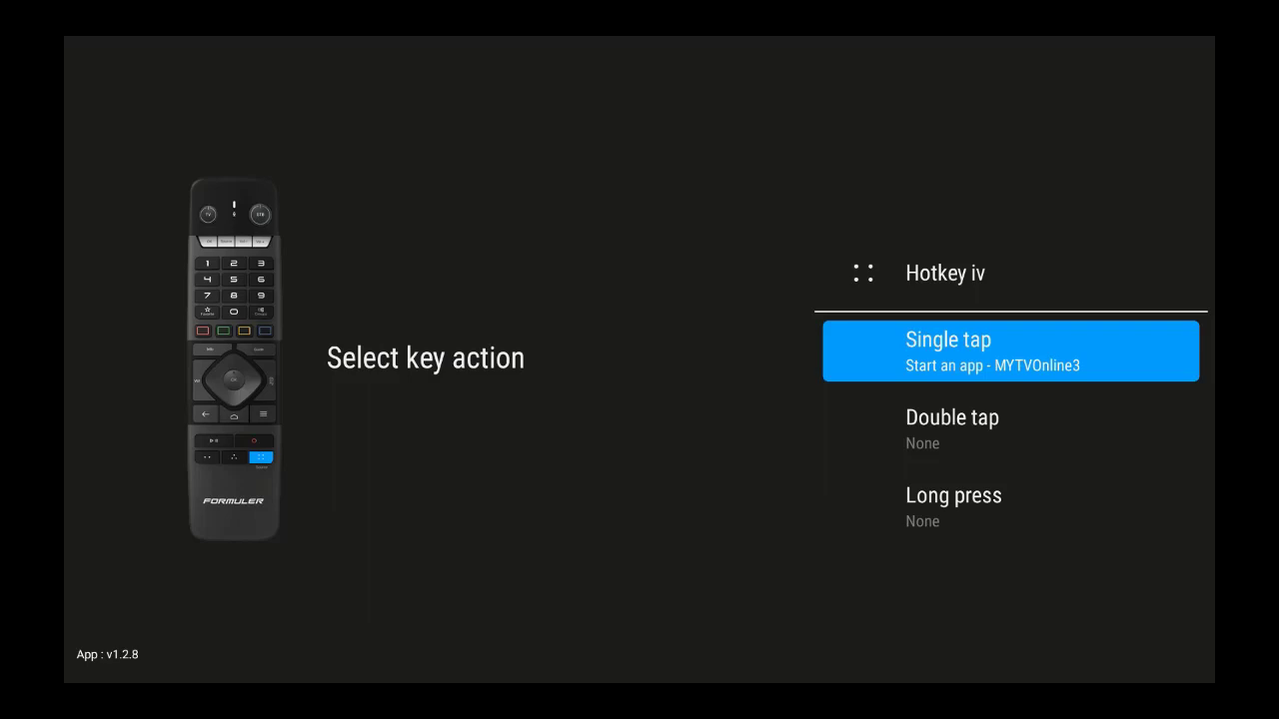
- Assign Mouse to Hotkey iv's double tap, then back out to Remote Control Setup
key(Down)
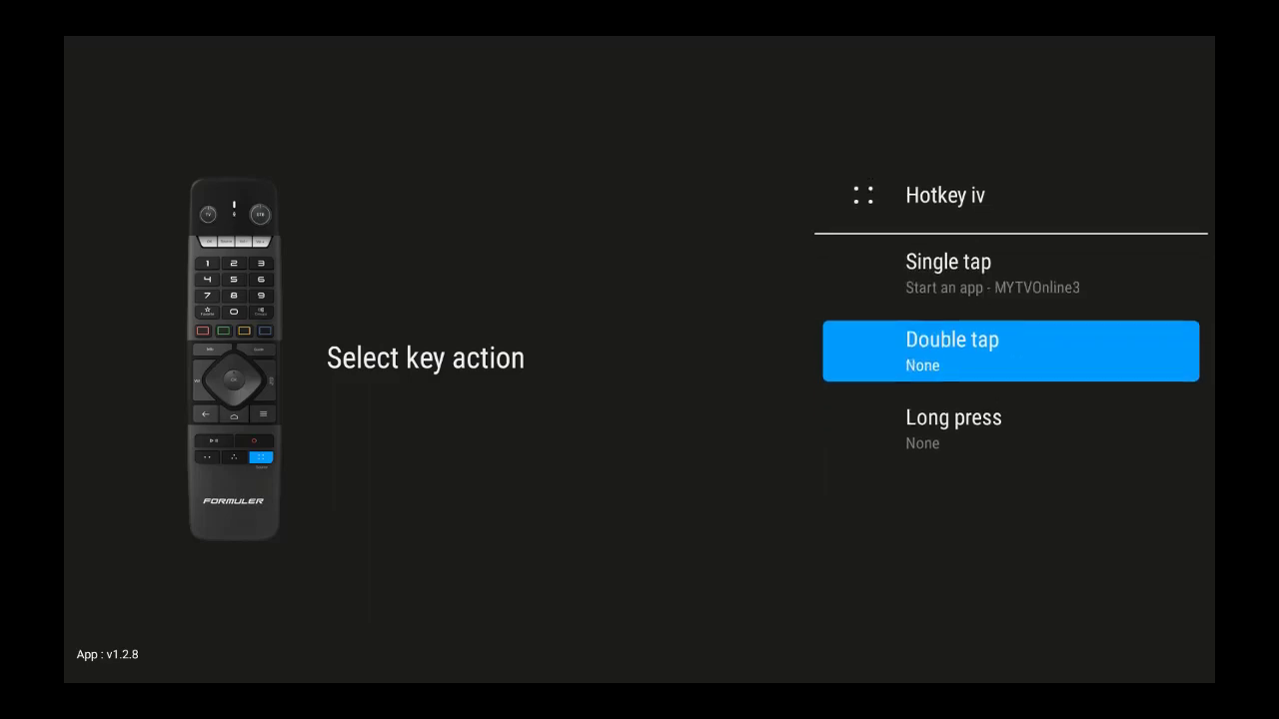
key(Return)
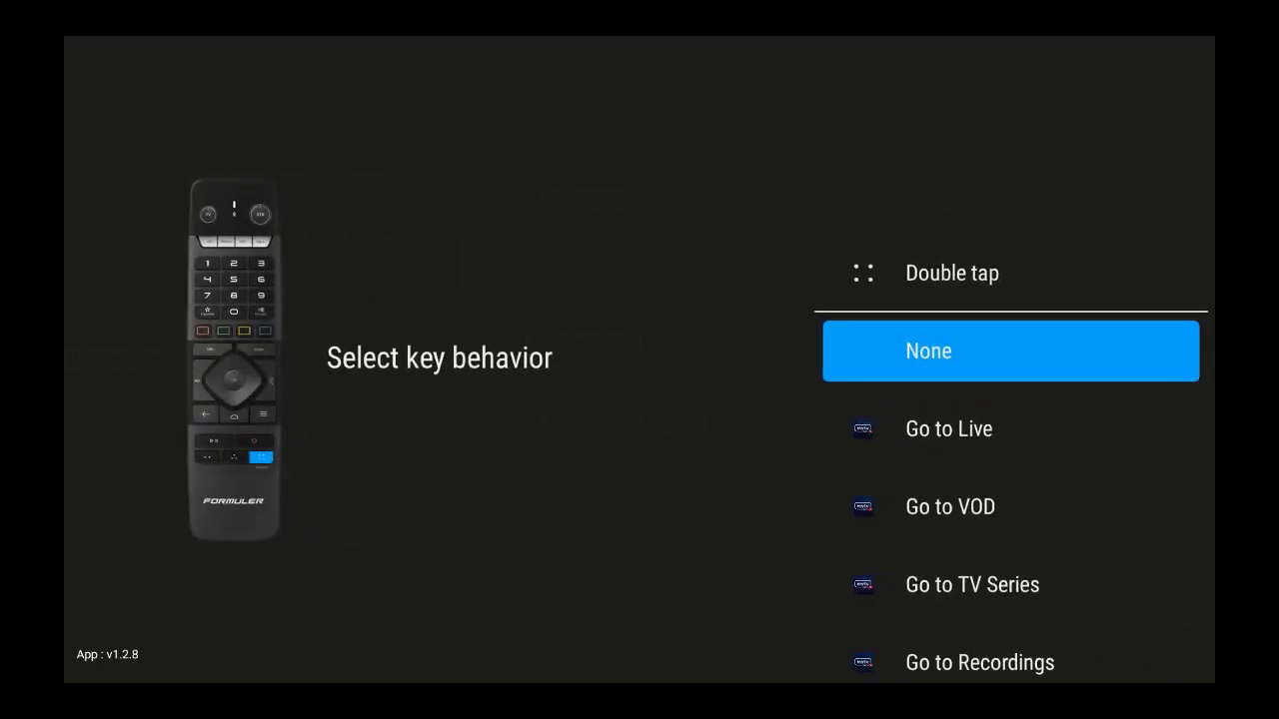
key(Down)
key(Down)
key(Down)
key(Down)
key(Down)
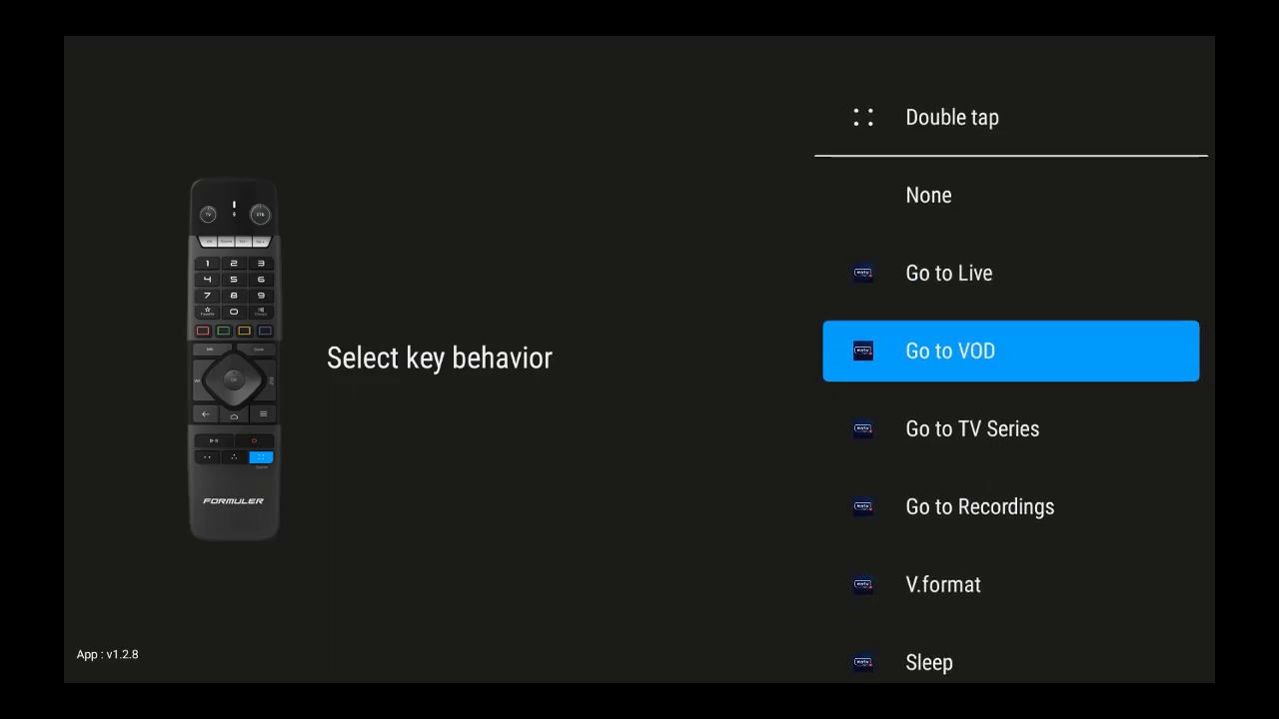
key(Down)
key(Down)
key(Down)
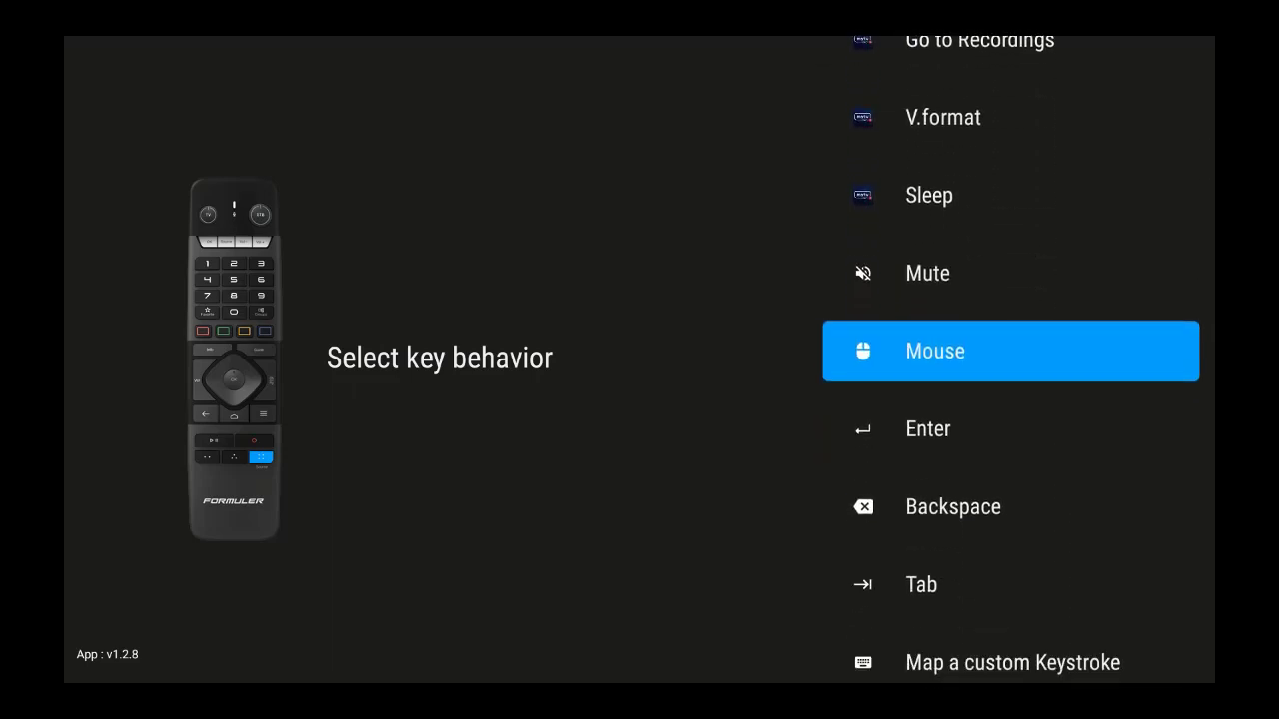
key(Return)
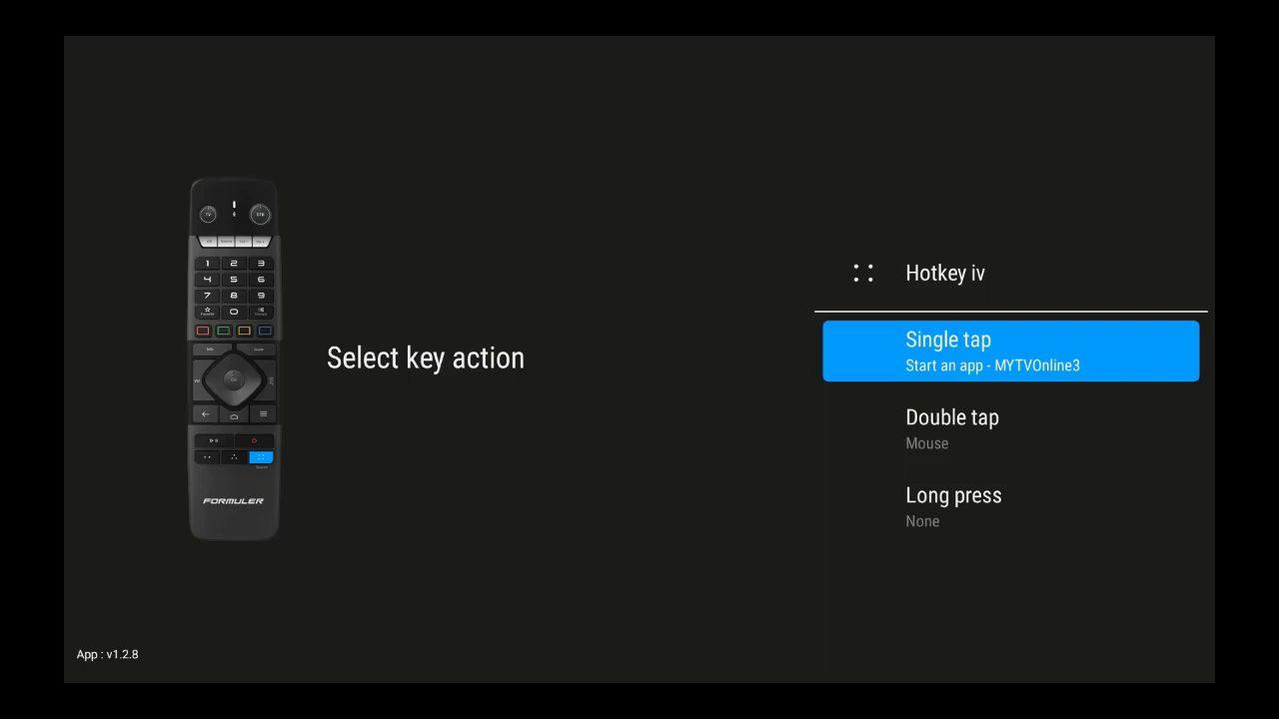
key(Escape)
key(Escape)
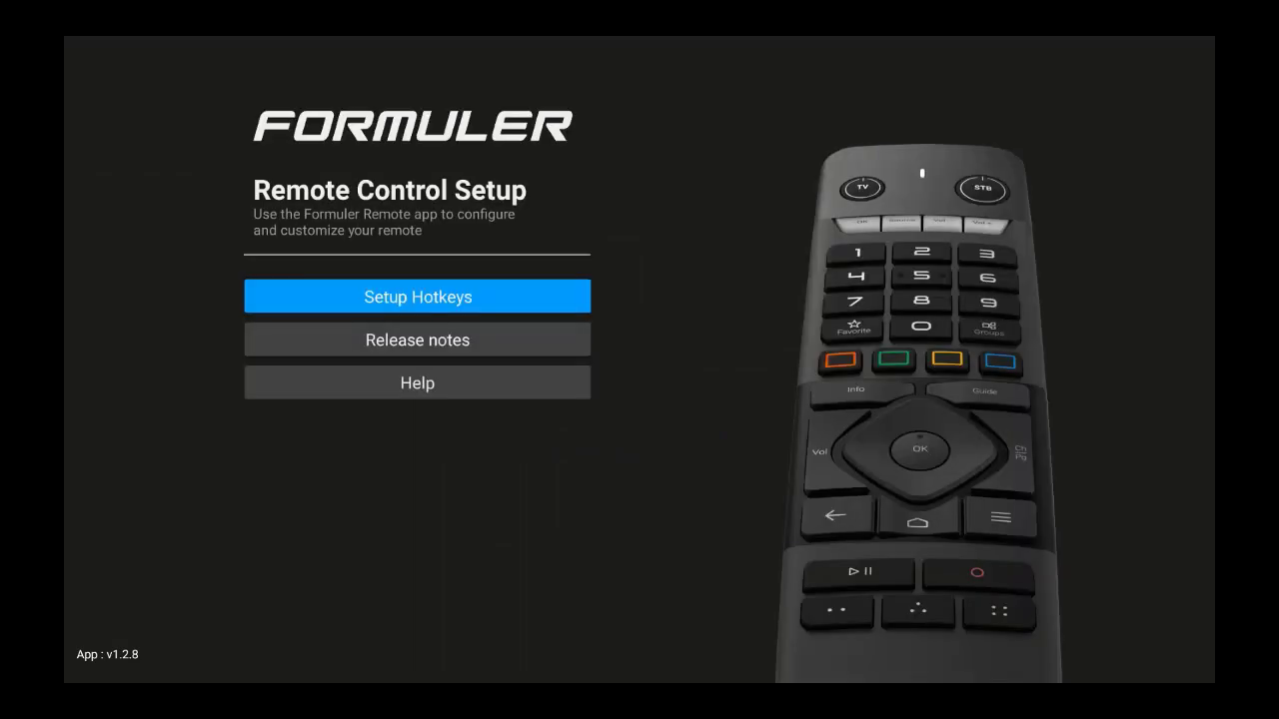
key(Escape)
key(Escape)
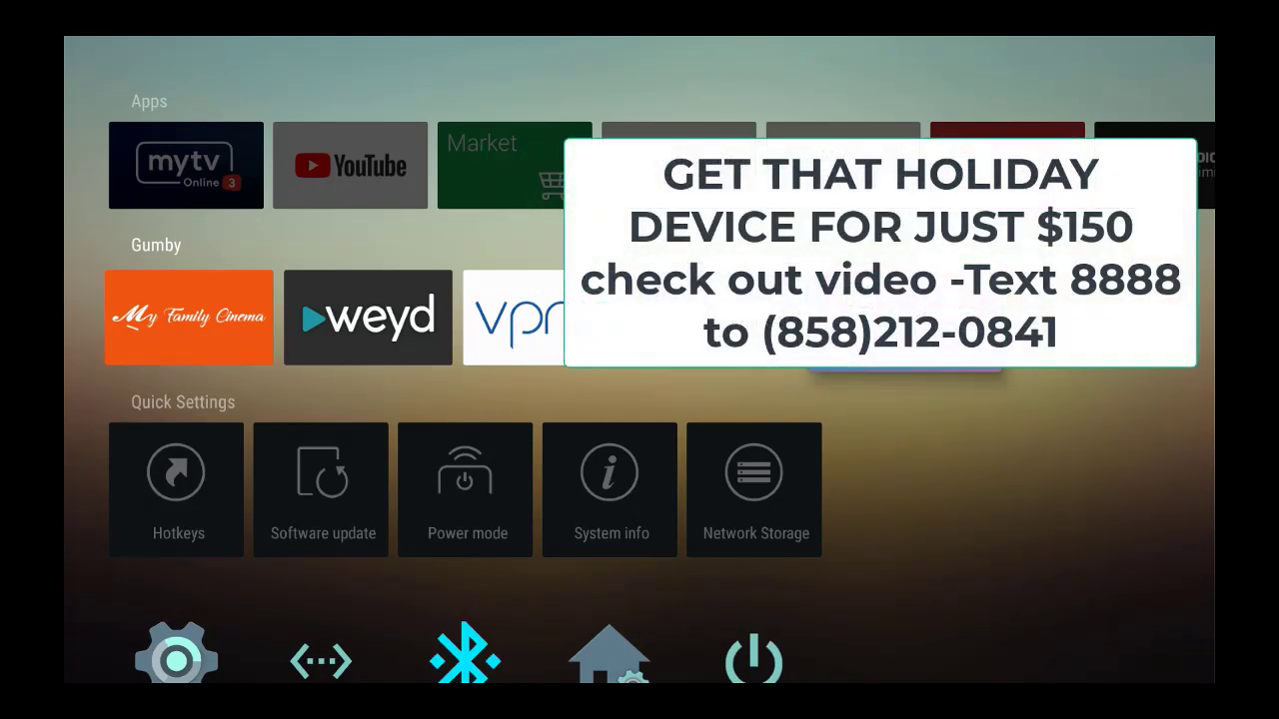
- Relaunch Formuler Remote, pick the remote model and reach its hotkey list
key(Return)
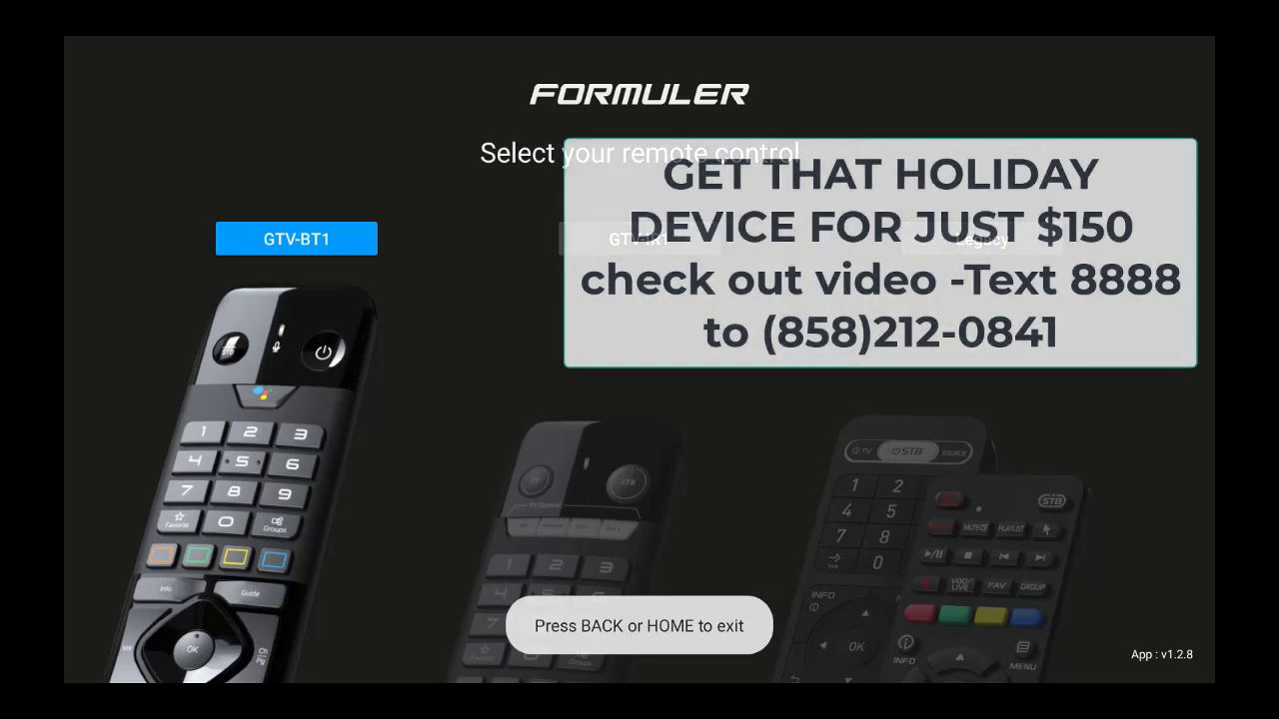
key(Right)
key(Return)
- Select Hotkey iv in the hotkey list to show its key actions
key(Return)
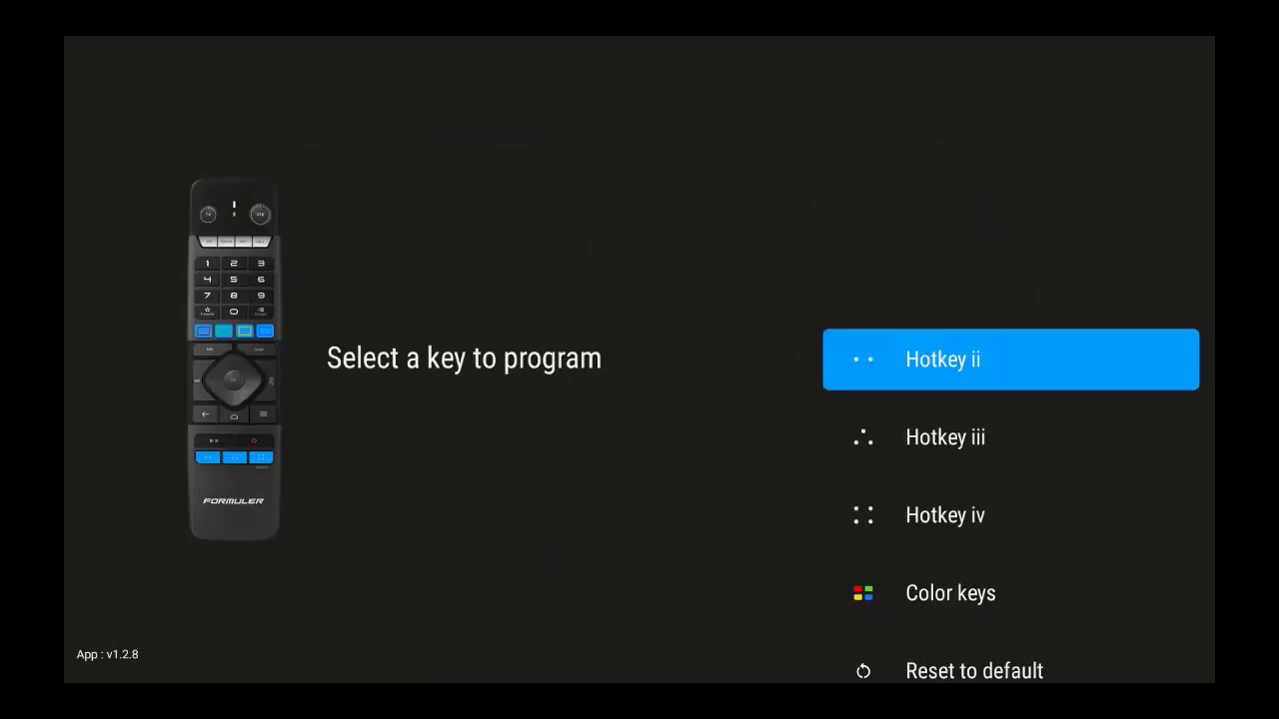
key(Down)
key(Down)
key(Return)
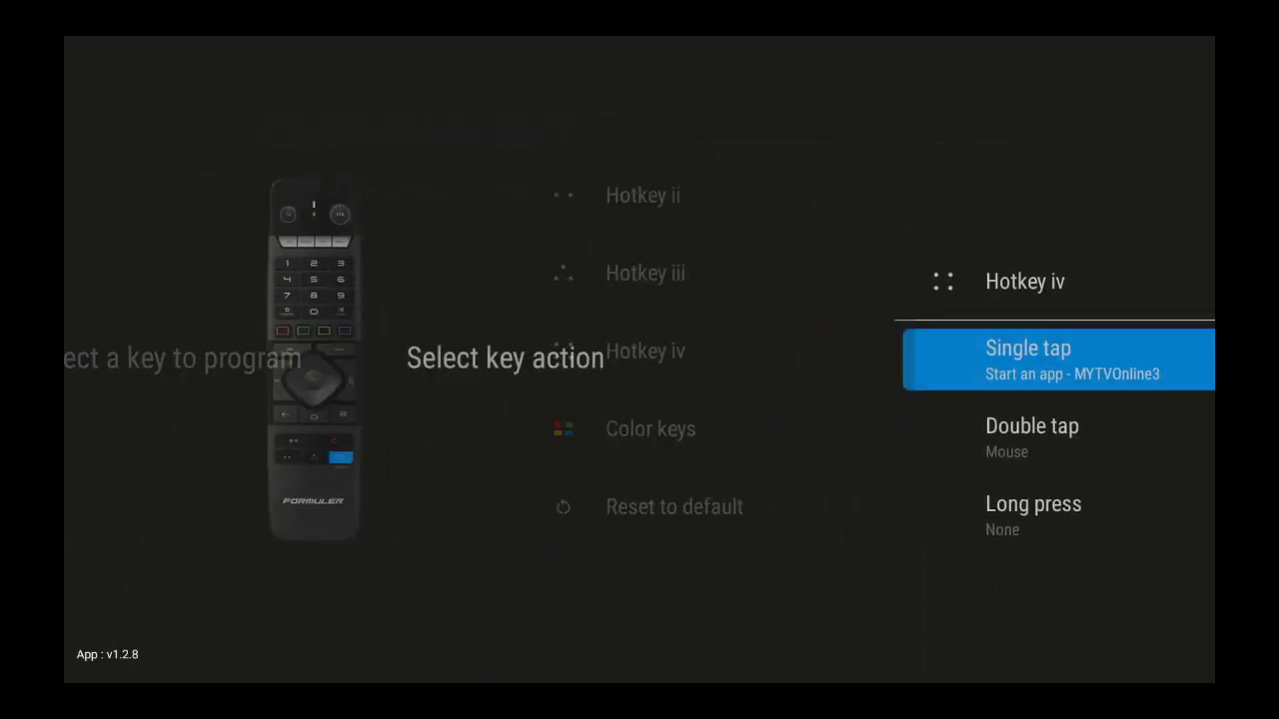
key(Down)
- Set Hotkey iv's long press to Mute and return to Remote Control Setup
key(Down)
key(Return)
key(Down)
key(Down)
key(Down)
key(Down)
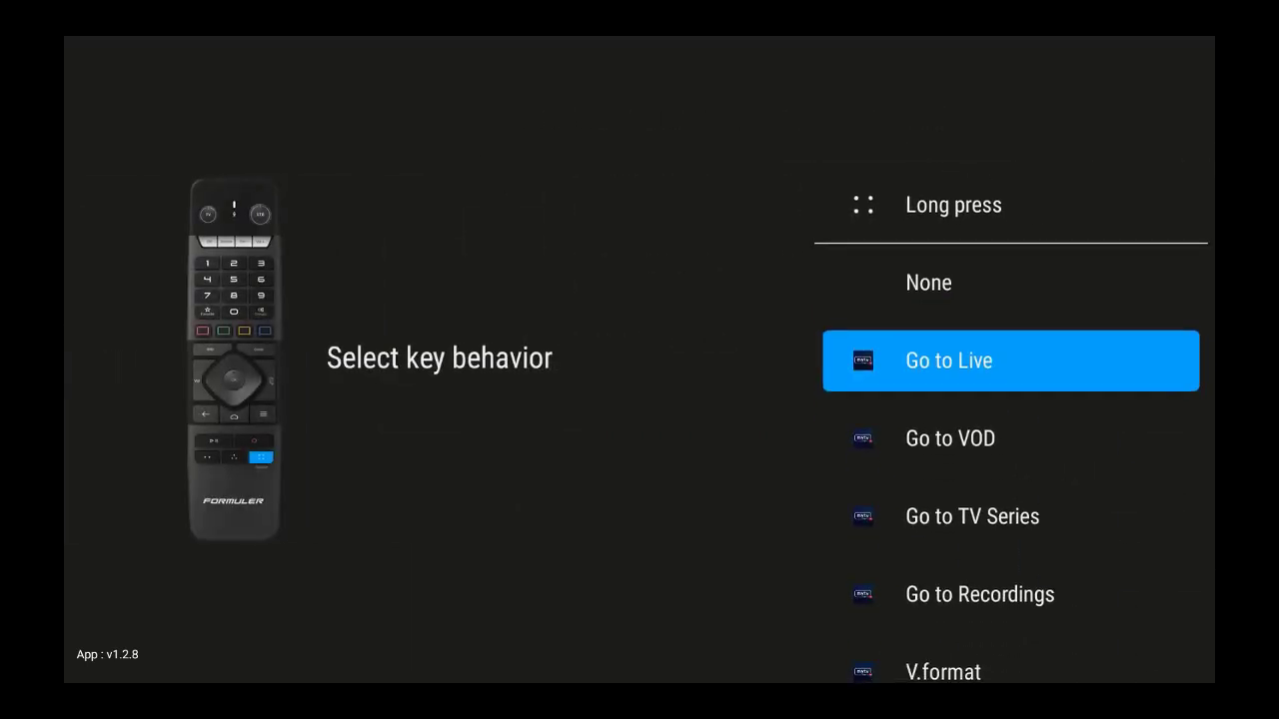
key(Down)
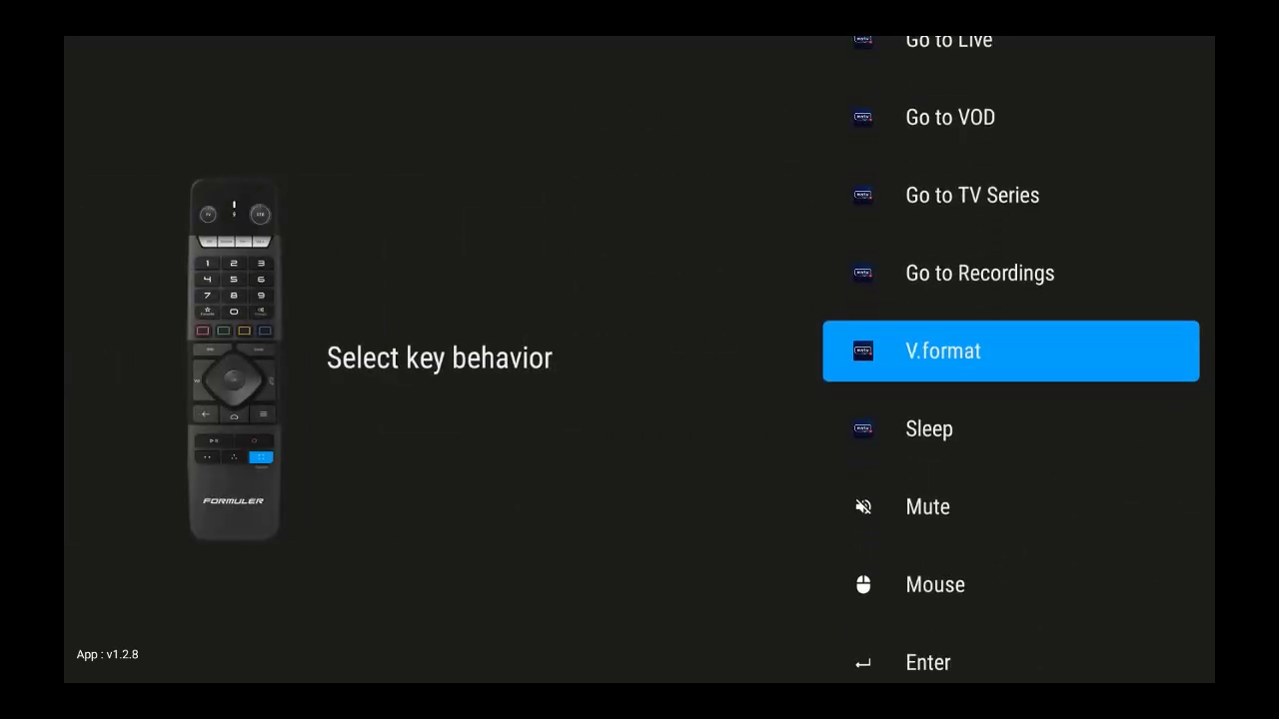
key(Down)
key(Down)
key(Down)
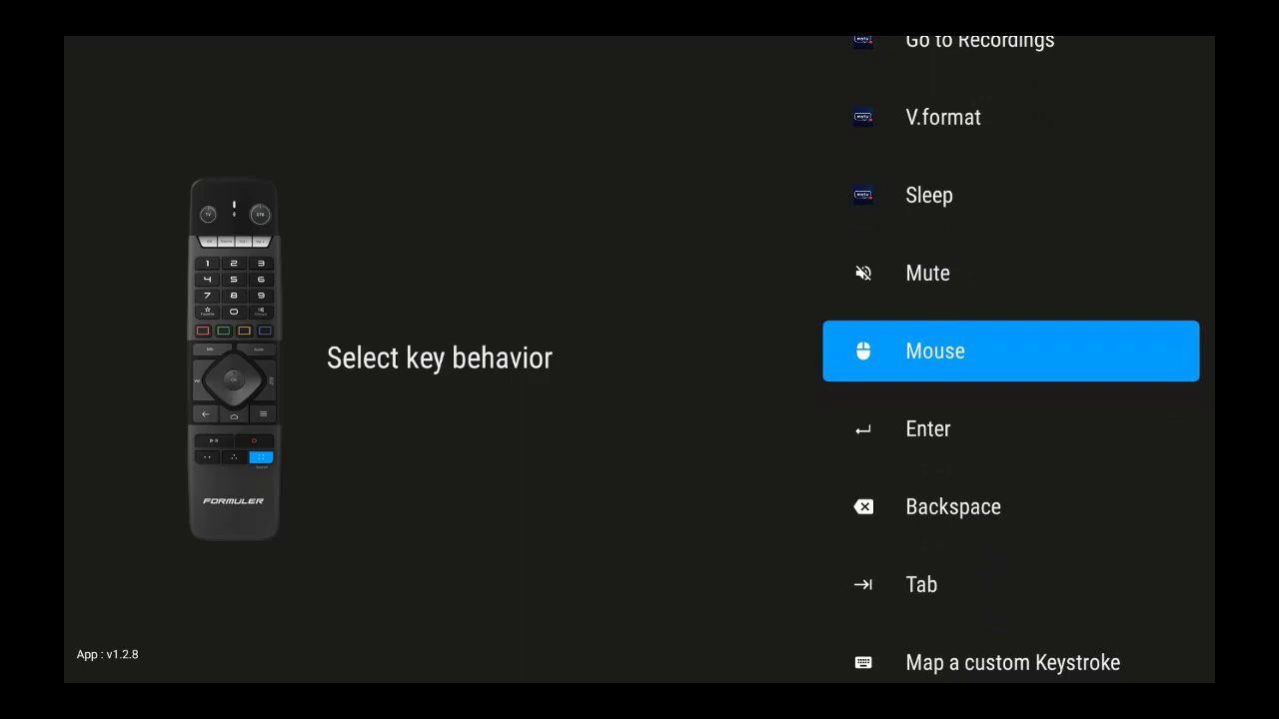
key(Up)
key(Return)
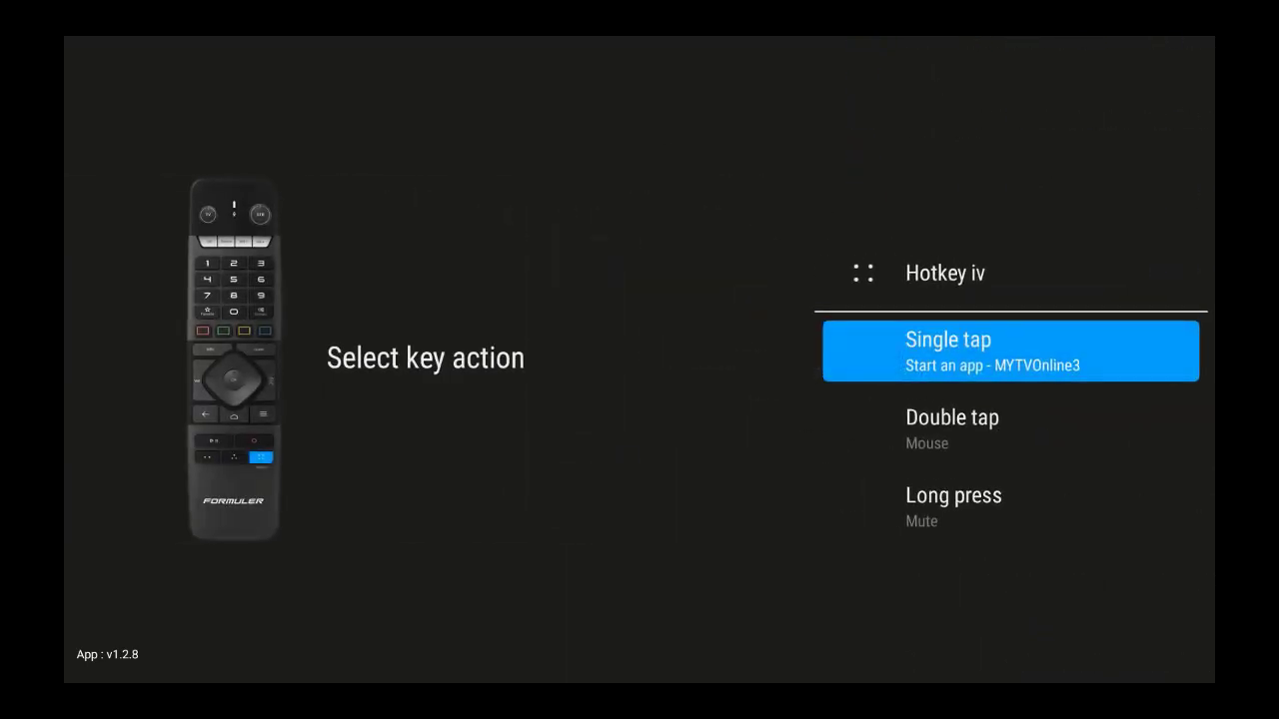
key(Escape)
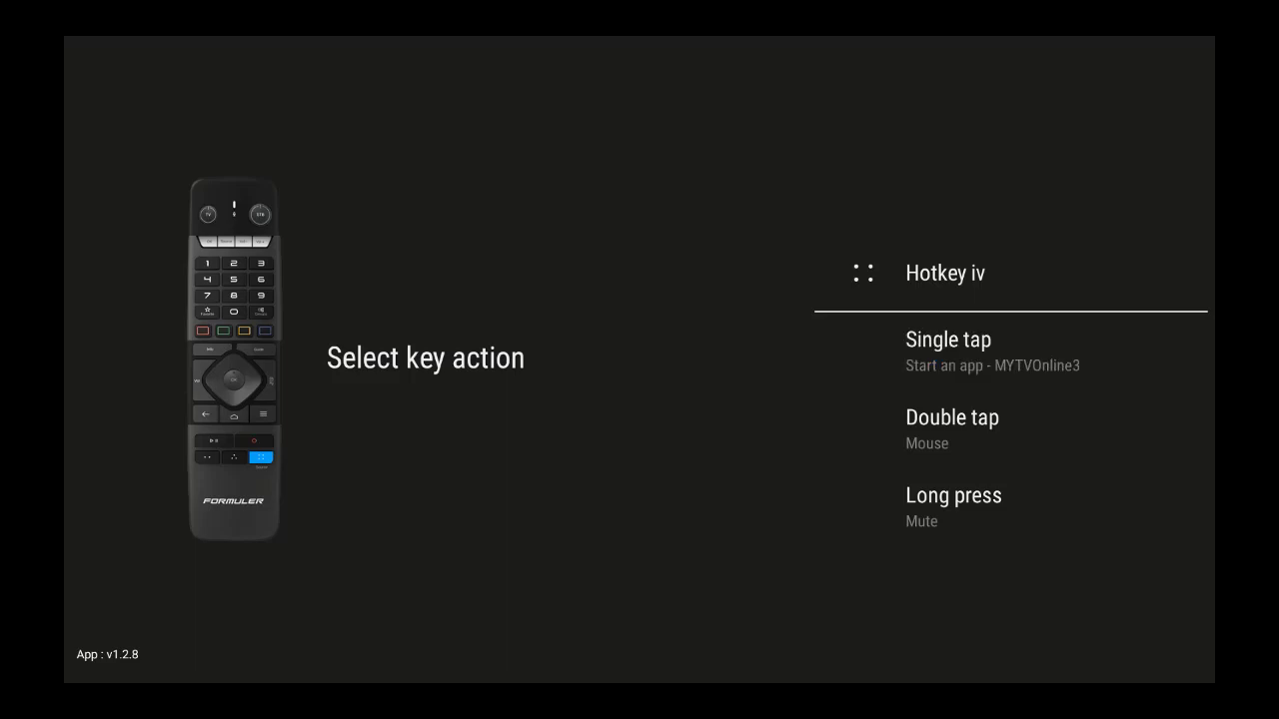
key(Escape)
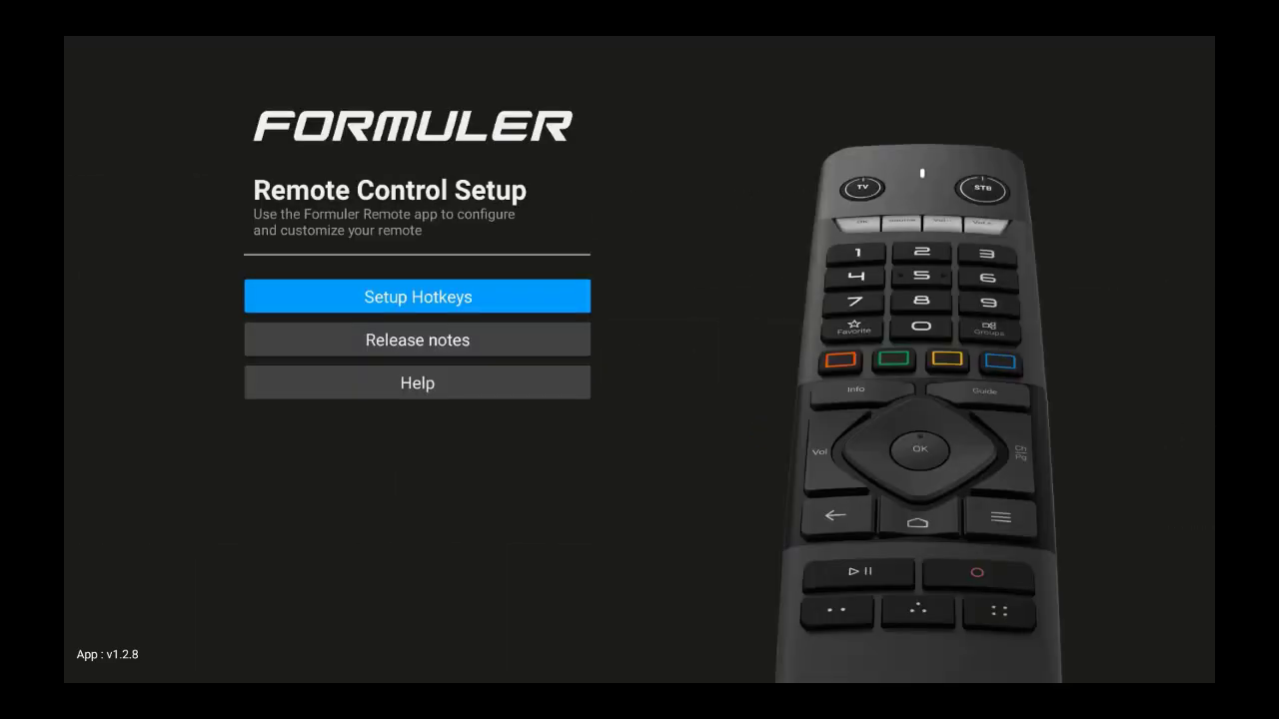
- Exit to the home screen, raise the volume, then test the hotkey's mute
key(Escape)
key(Escape)
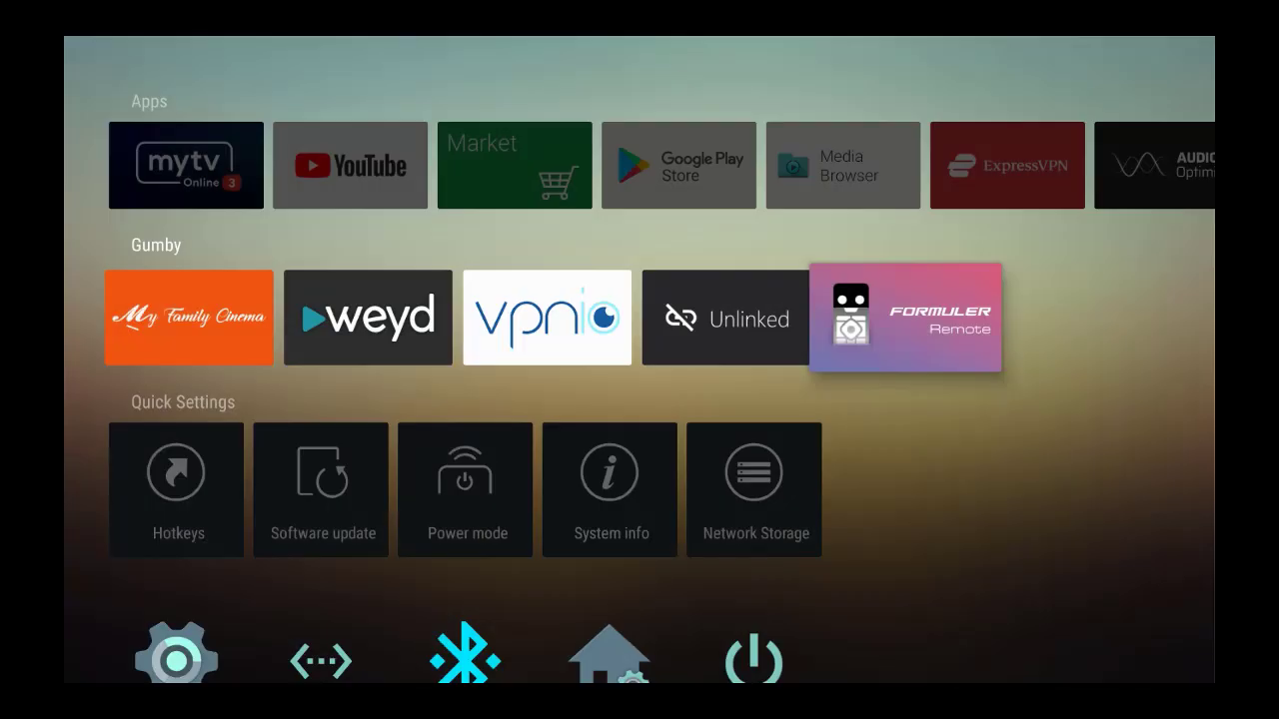
key(XF86AudioRaiseVolume)
key(XF86AudioRaiseVolume)
key(XF86AudioRaiseVolume)
key(XF86AudioRaiseVolume)
key(XF86AudioRaiseVolume)
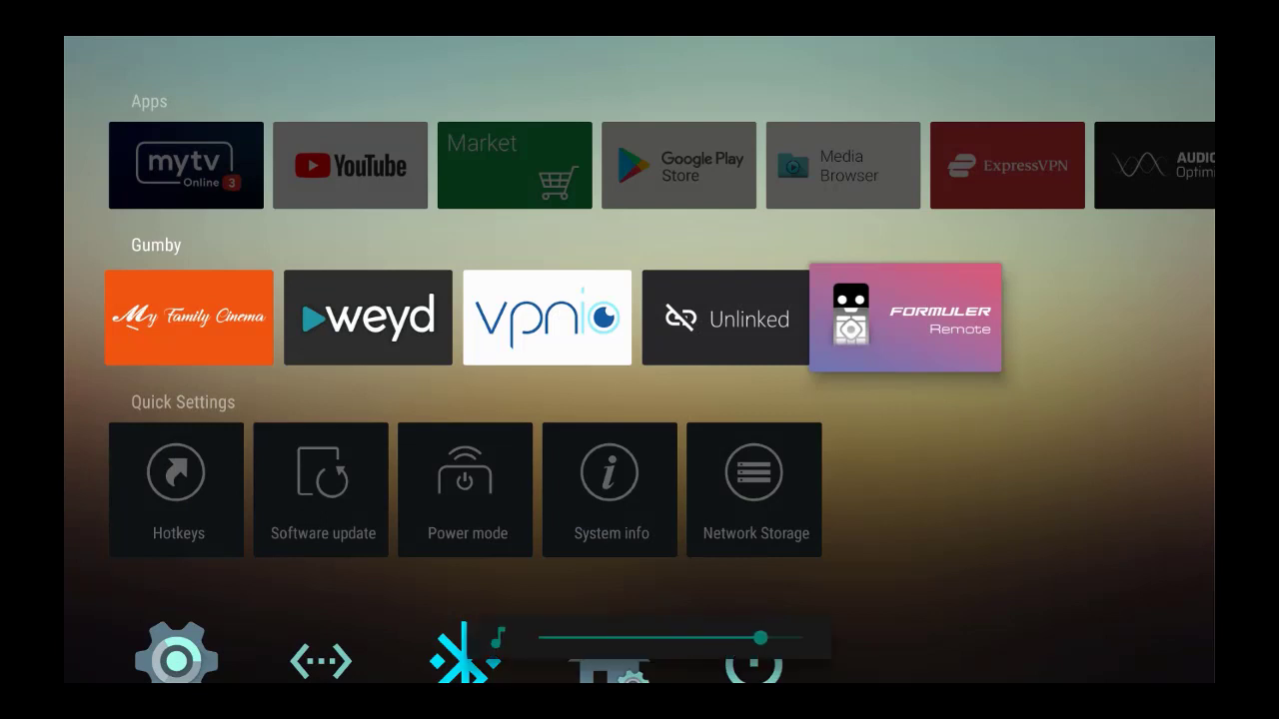
key(XF86AudioMute)
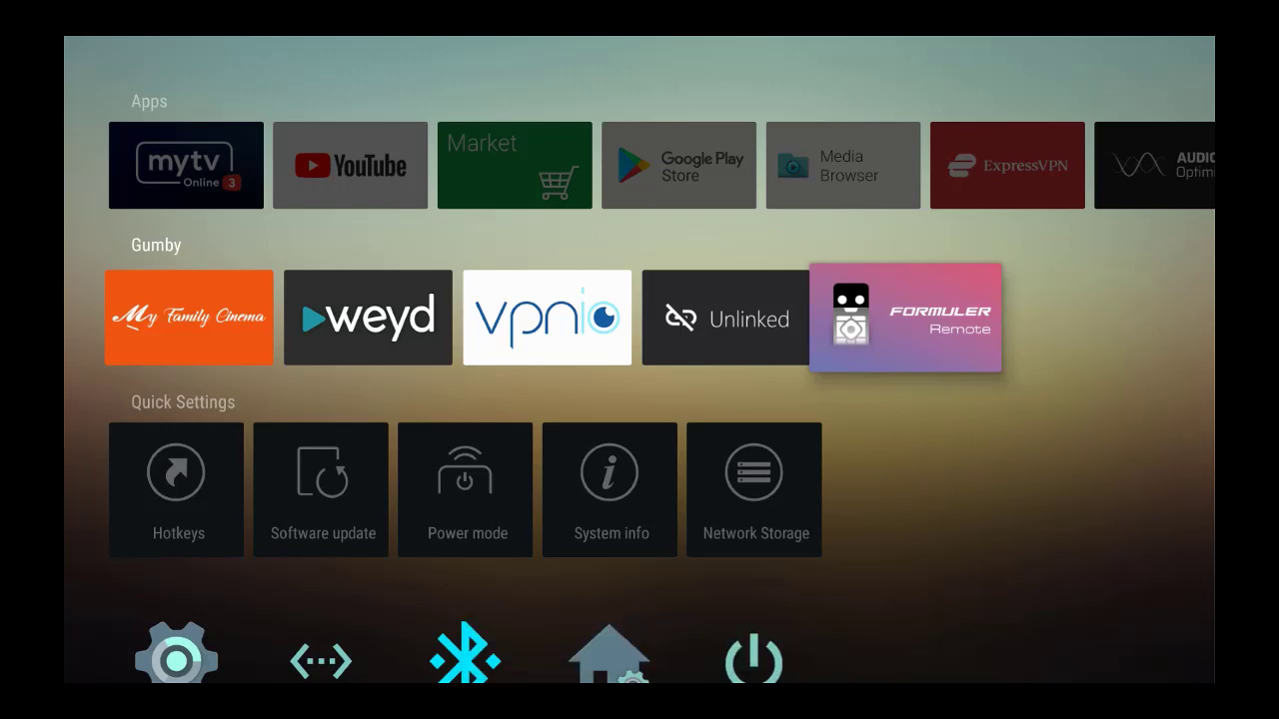
- Browse the launcher tiles: Market, Google Play Store, vpnio and the Gumby row
key(Up)
key(Down)
key(Left)
key(Right)
key(Up)
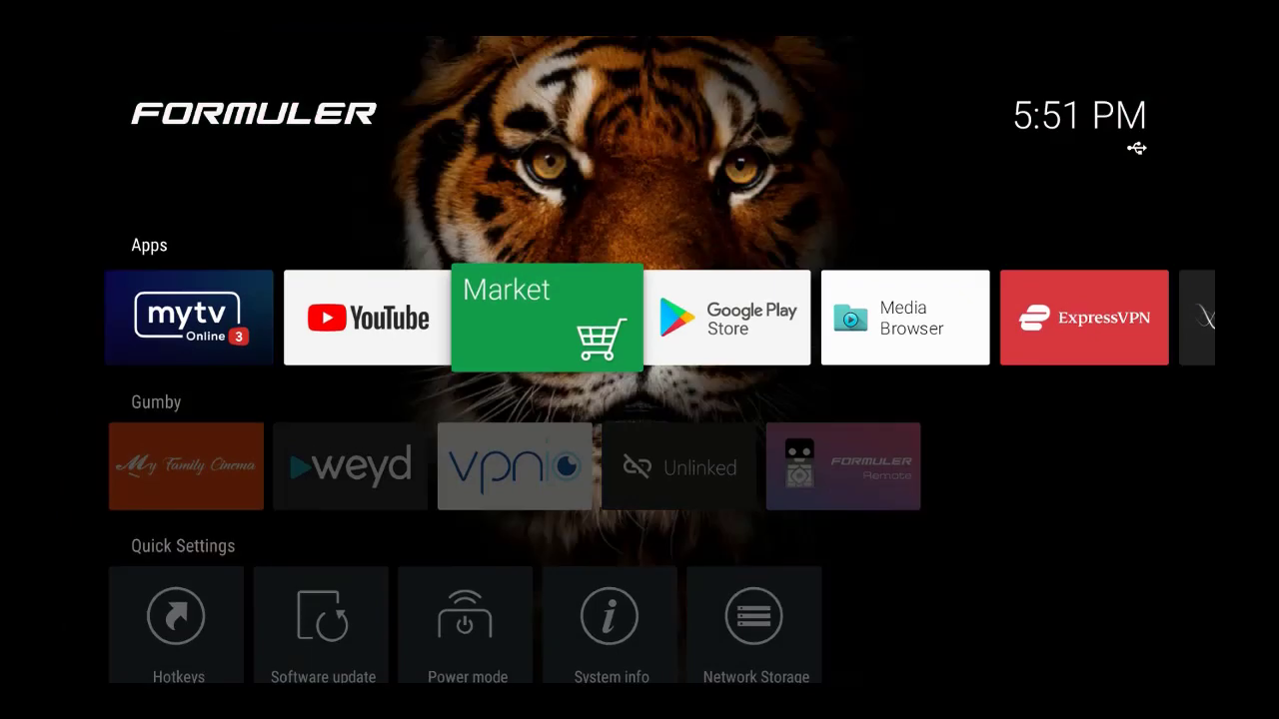
key(Right)
key(Left)
key(Down)
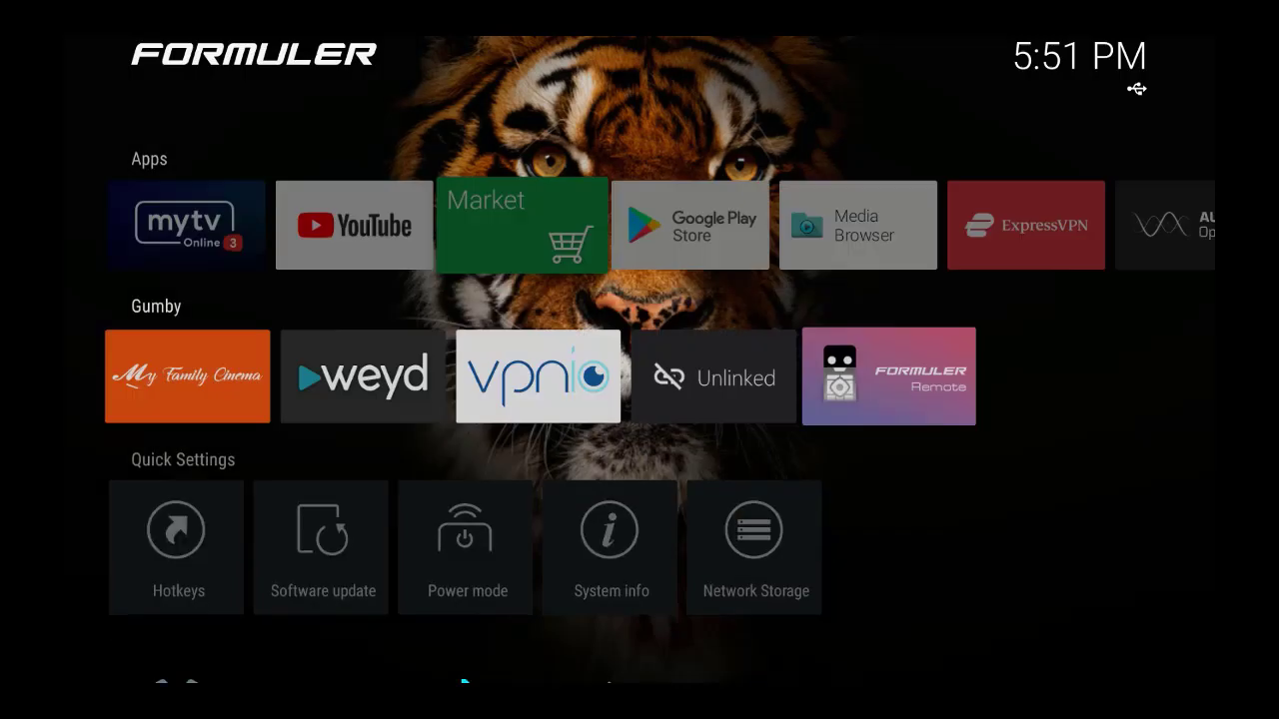
key(Up)
key(Down)
key(Right)
key(Right)
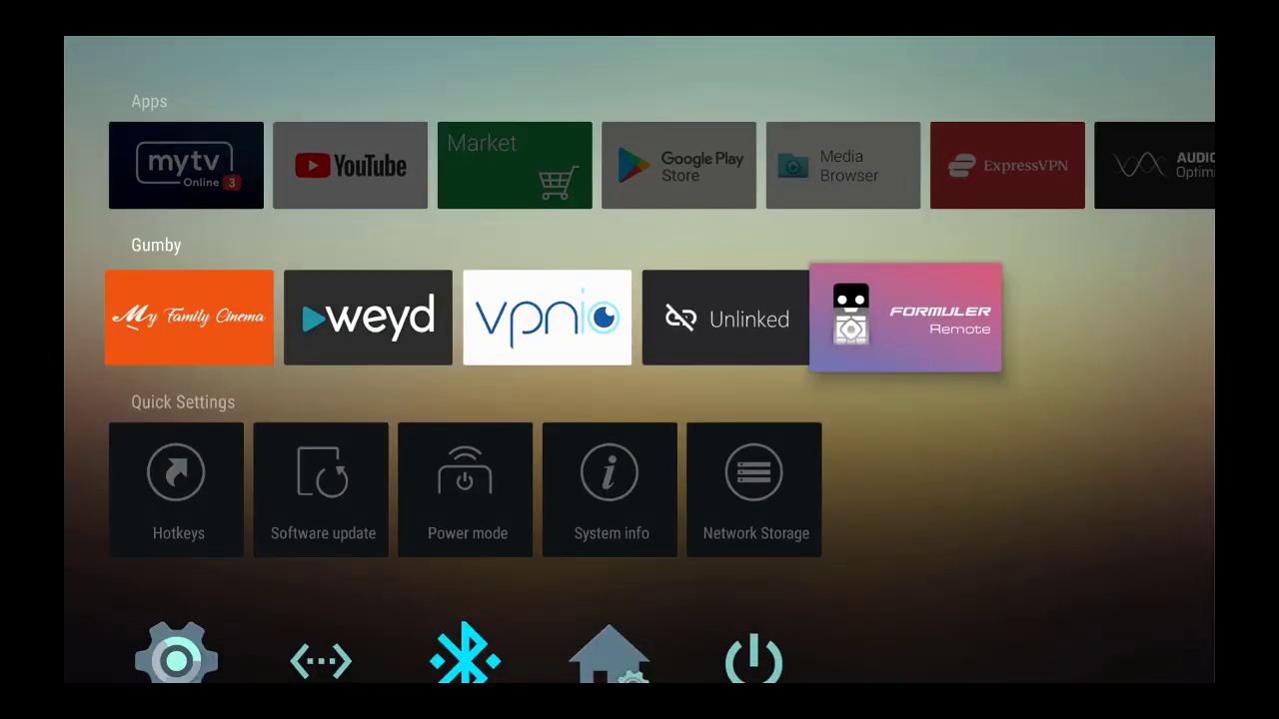
key(Left)
key(Left)
key(Left)
key(Left)
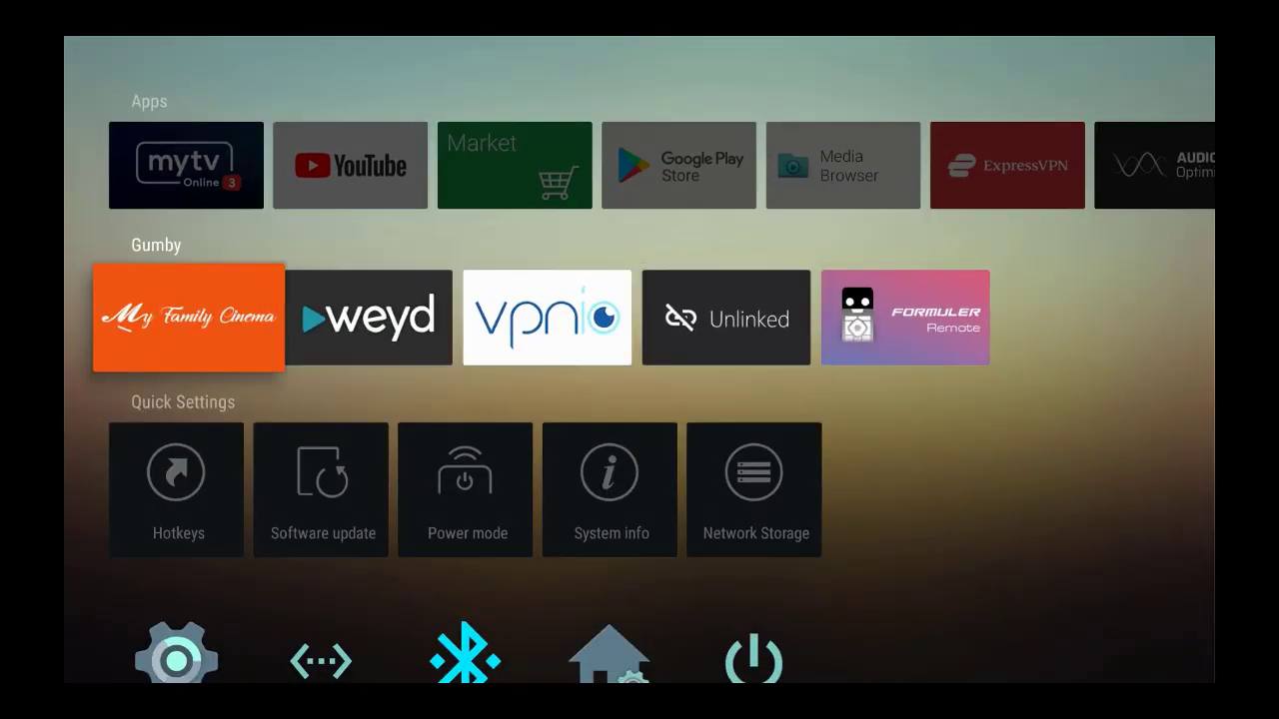